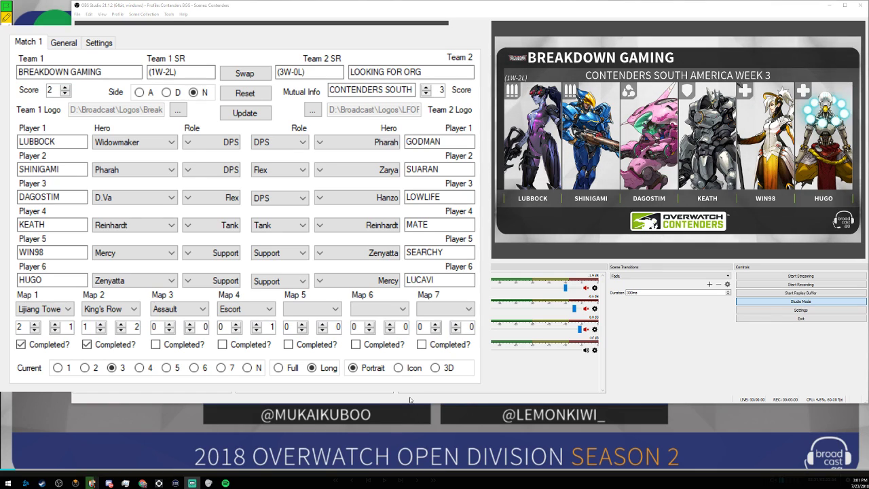
# - Enlarge the OBS Studio window and bring it in front of the match form so the scene and source lists show
pyautogui.moveTo(438, 403); pyautogui.dragTo(465, 452)
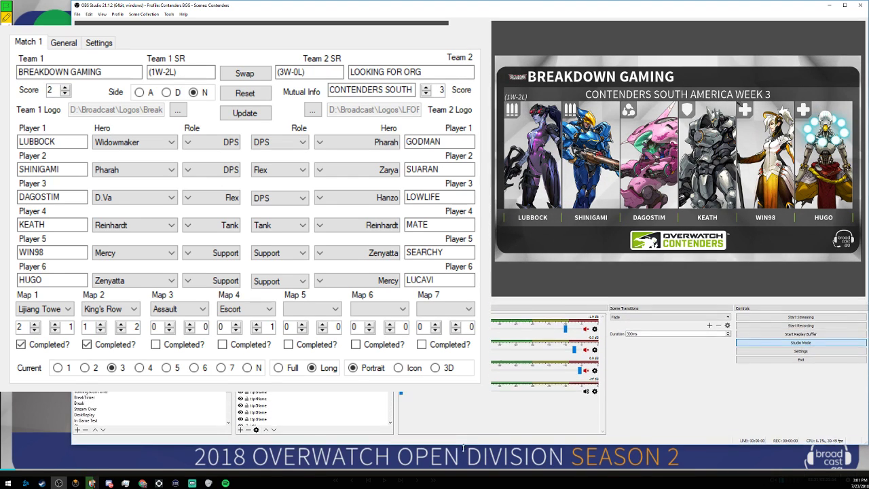
pyautogui.hotkey('alt', 'Tab')
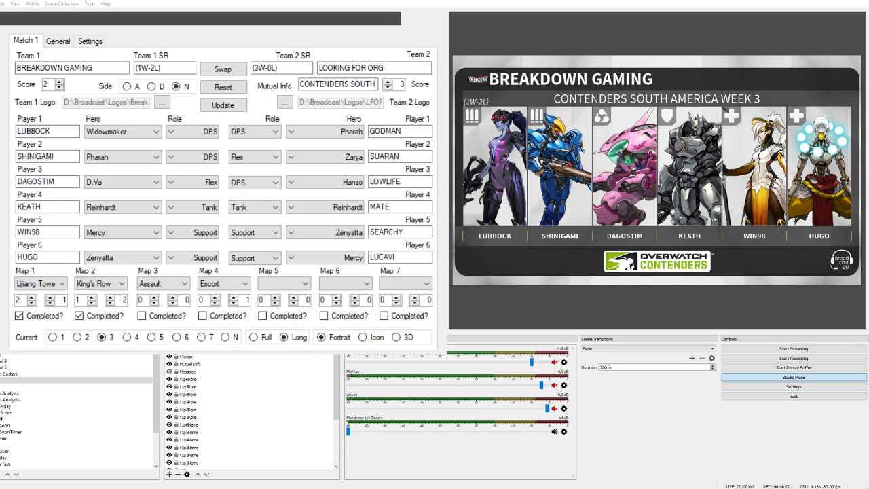
pyautogui.hotkey('alt', 'Tab')
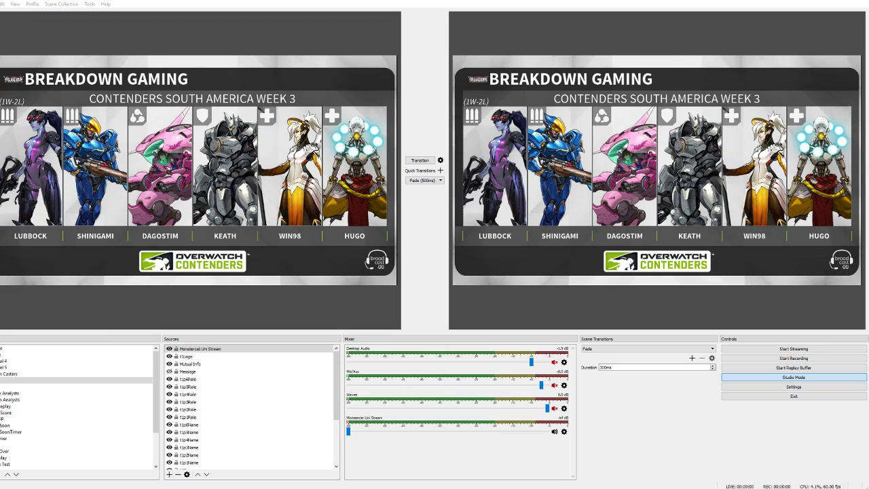
# - Preview the scenes from Schedule through Map Pool 4, Map Pool 5 and DuoCam Casters to TrioCam Analysts
pyautogui.click(8, 353)
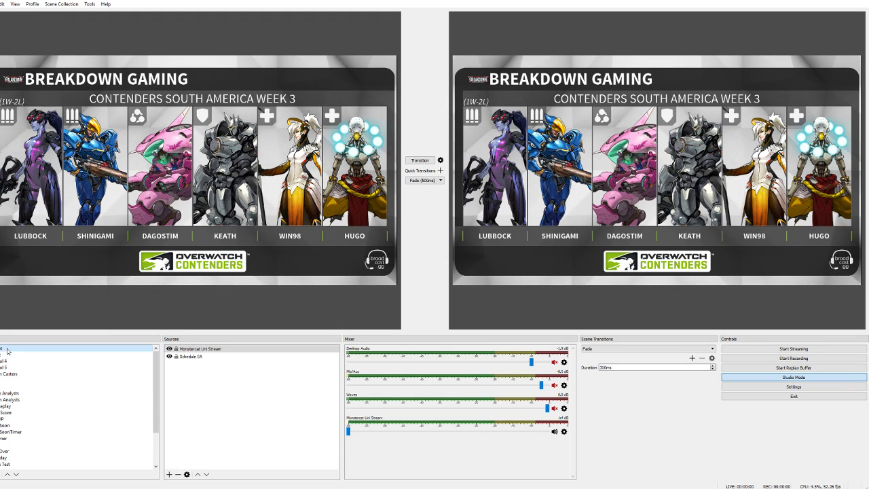
pyautogui.click(9, 361)
pyautogui.click(9, 366)
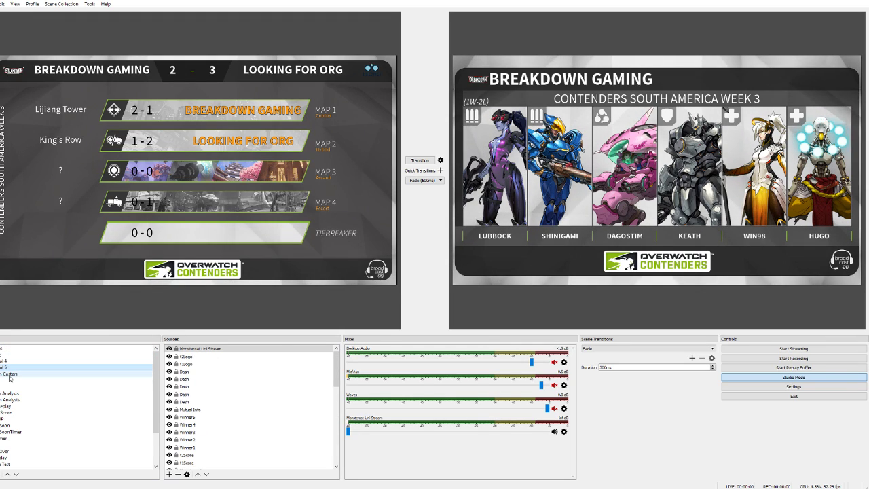
pyautogui.click(9, 375)
pyautogui.press('Down')
pyautogui.press('Down')
pyautogui.press('Down')
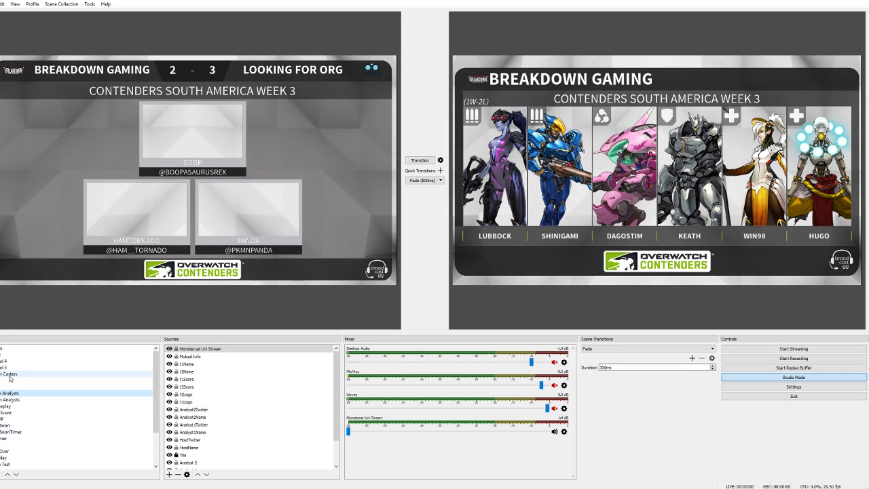
# - Go back to the Map Pool 4 scene, and step forward through the scenes to preview Team1
pyautogui.press('Up')
pyautogui.press('Up')
pyautogui.press('Up')
pyautogui.press('Up')
pyautogui.press('Up')
pyautogui.press('Up')
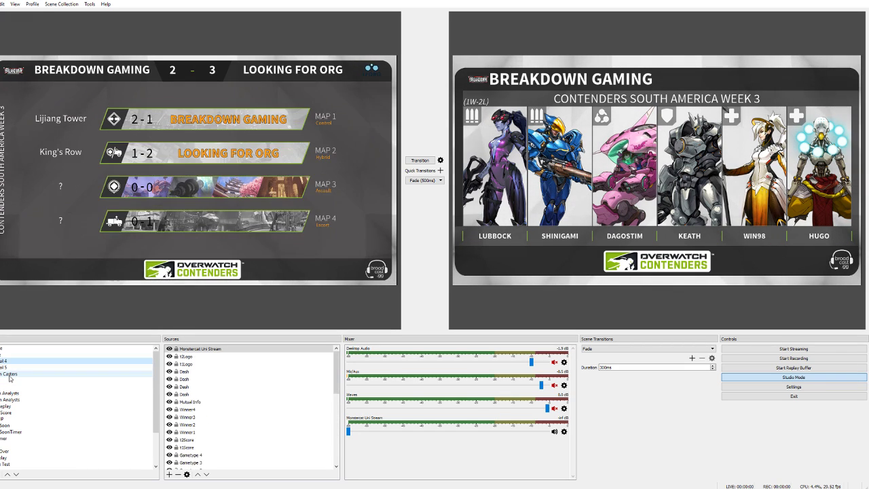
pyautogui.press('Down')
pyautogui.press('Down')
pyautogui.press('Down')
pyautogui.press('Down')
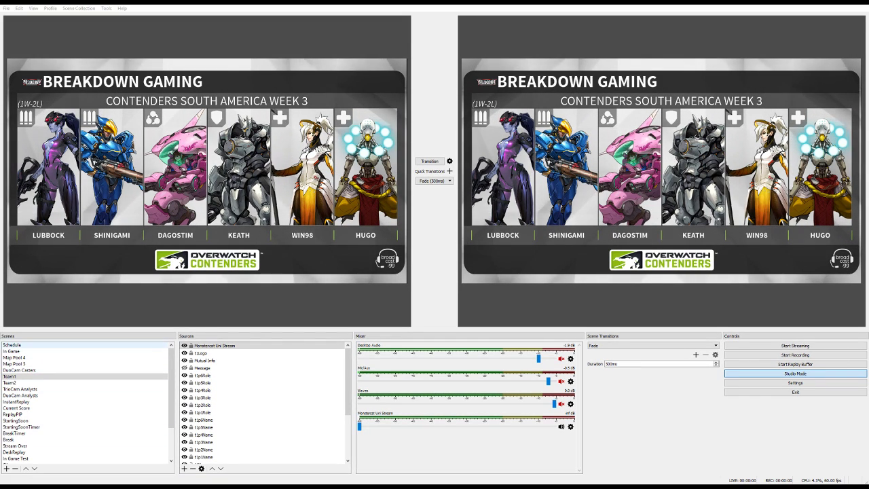
# - Preview the scenes from Team2 through InstantReplay down to StartingSoonTimer
pyautogui.click(34, 383)
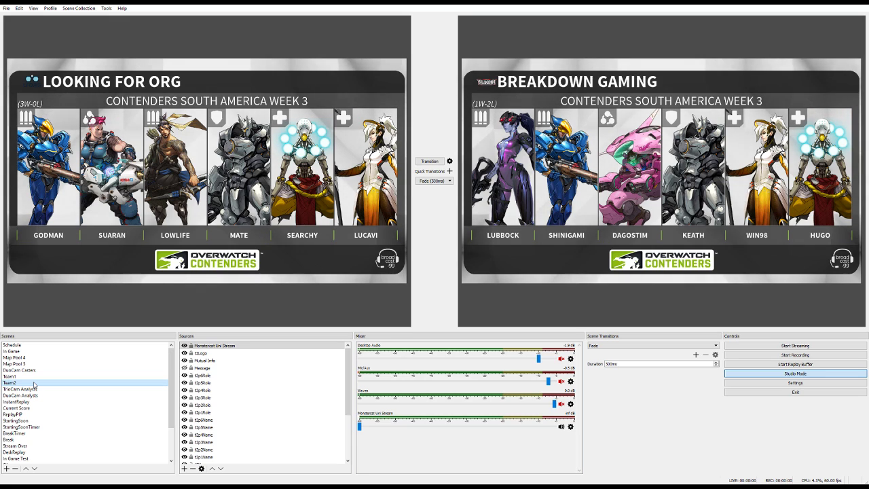
pyautogui.press('Down')
pyautogui.press('Down')
pyautogui.press('Down')
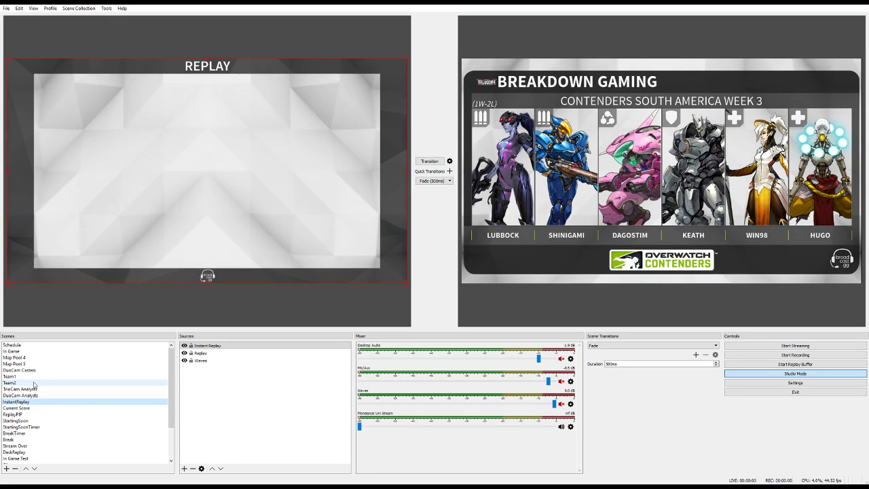
pyautogui.press('Down')
pyautogui.press('Down')
pyautogui.press('Down')
pyautogui.press('Down')
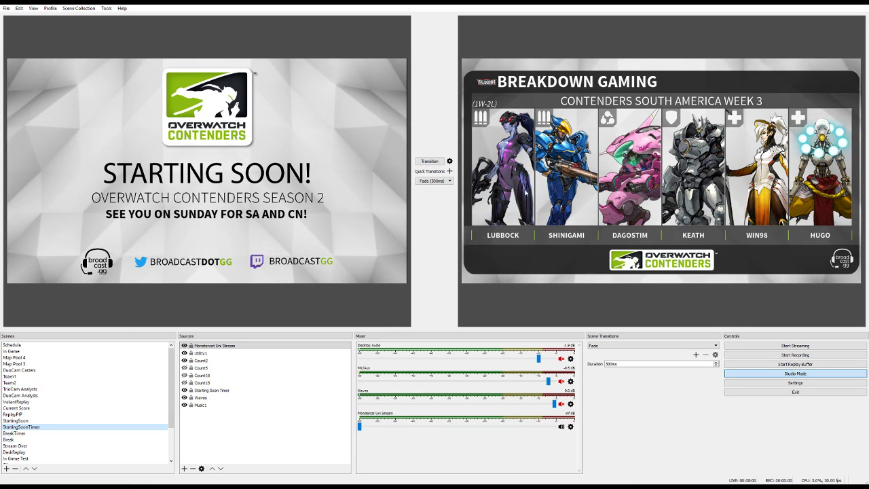
# - Put the StartingSoonTimer scene live and test its Count2, Count5 and Count10 countdown sources, leaving them all hidden
pyautogui.click(430, 161)
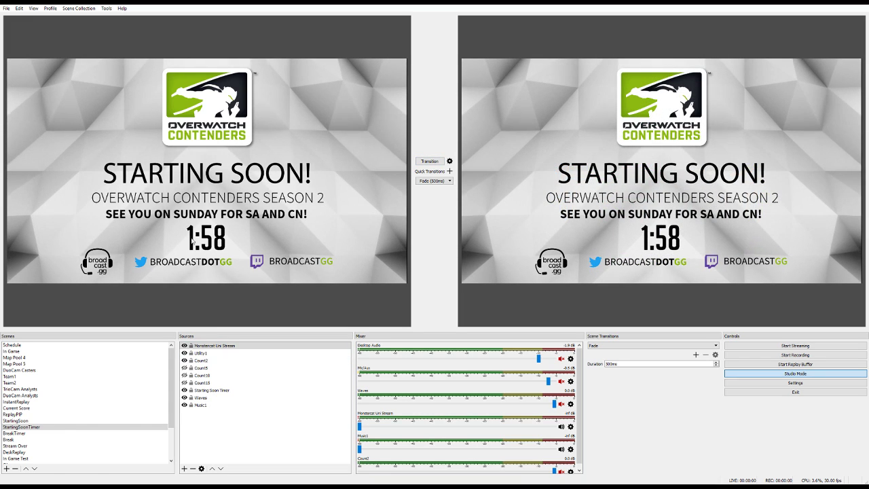
pyautogui.click(184, 367)
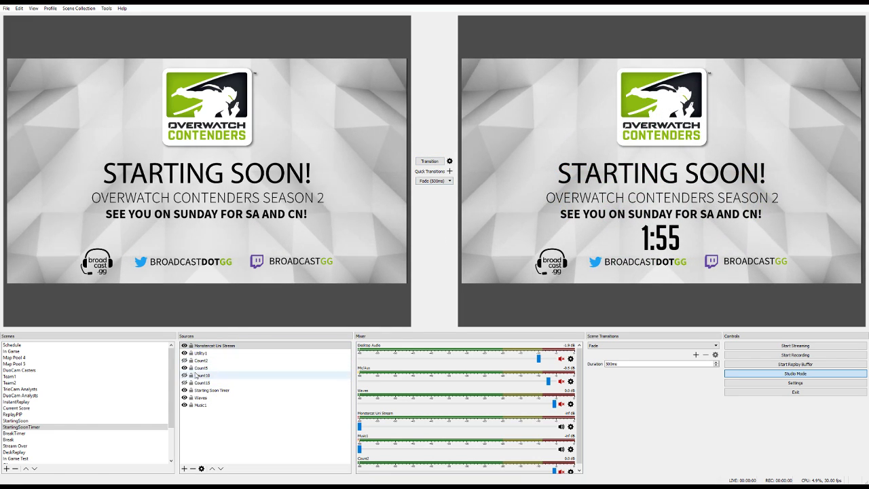
pyautogui.click(428, 161)
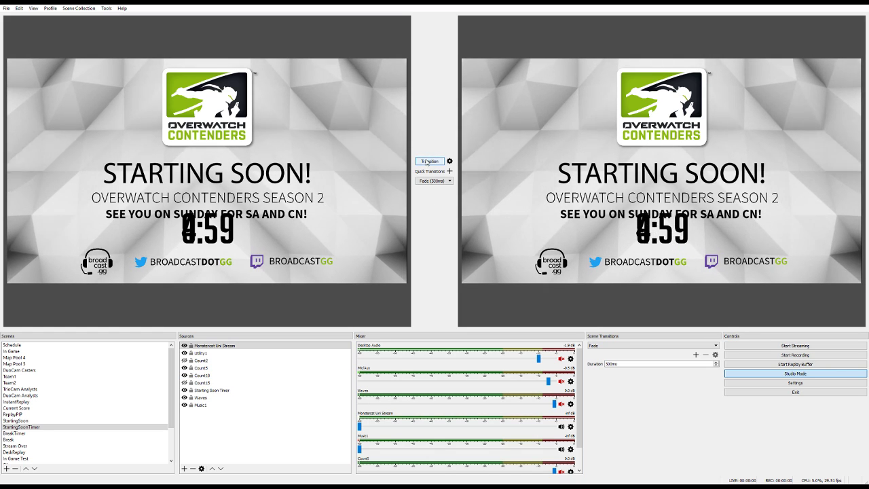
pyautogui.click(184, 375)
pyautogui.click(184, 375)
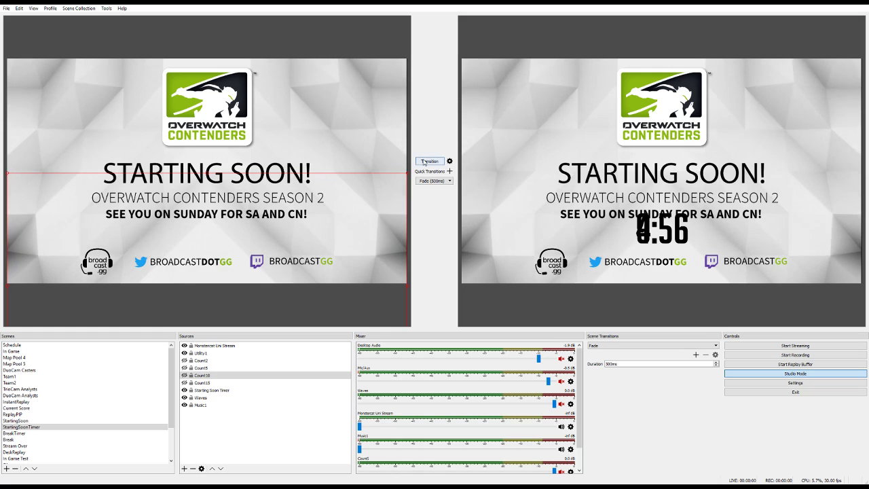
# - Preview Map Pool 4 and Team1, and highlight the t1p1Name and Mutual Info sources in Team1
pyautogui.click(35, 357)
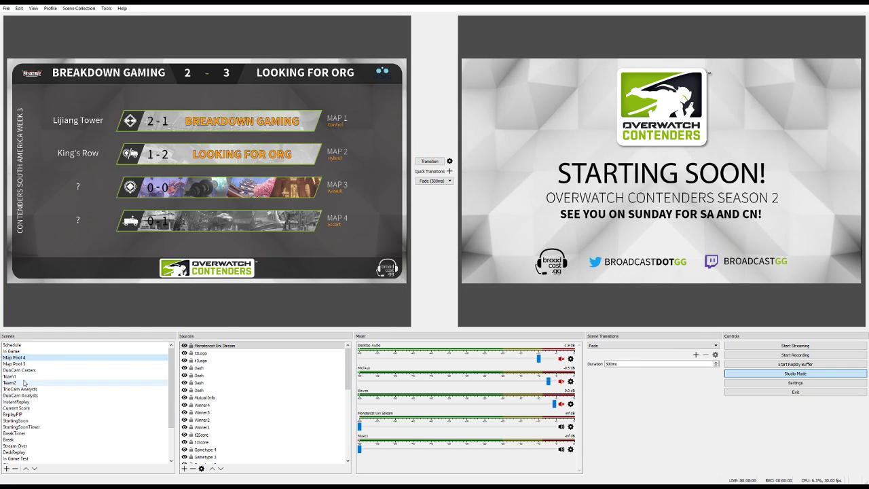
pyautogui.click(28, 377)
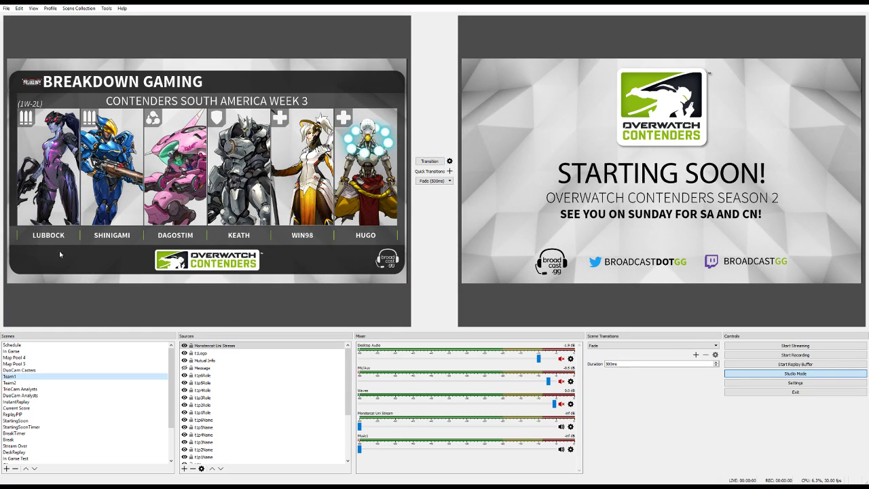
pyautogui.click(203, 457)
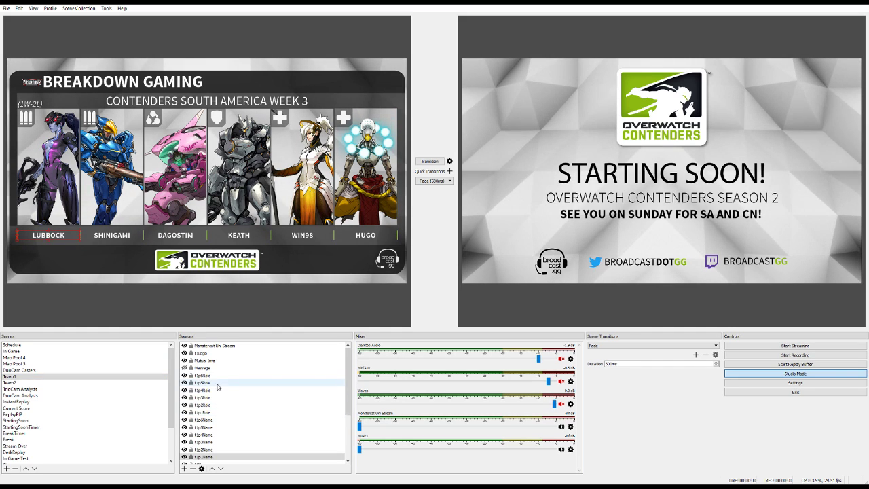
pyautogui.click(210, 361)
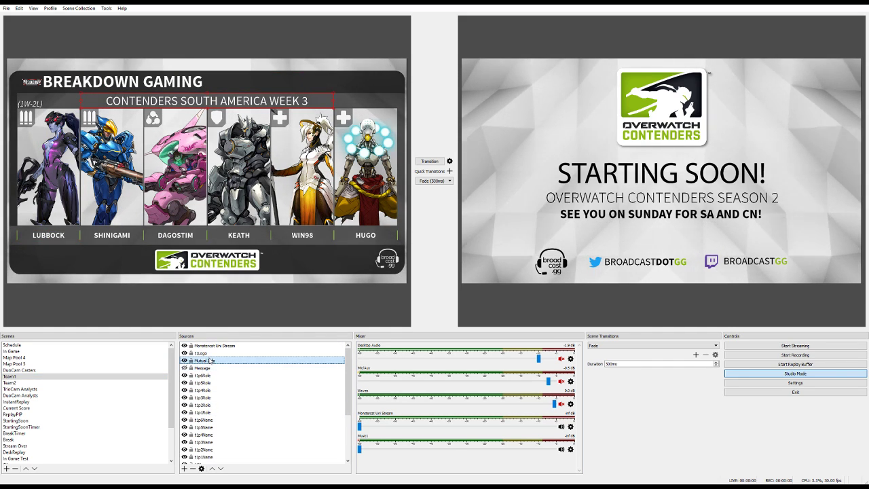
# - Select all Team1 sources from t1Logo through t1p1Hero to highlight their areas in the preview
pyautogui.scroll(-3, 210, 407)
pyautogui.keyDown('shift'); pyautogui.click(212, 450); pyautogui.keyUp('shift')
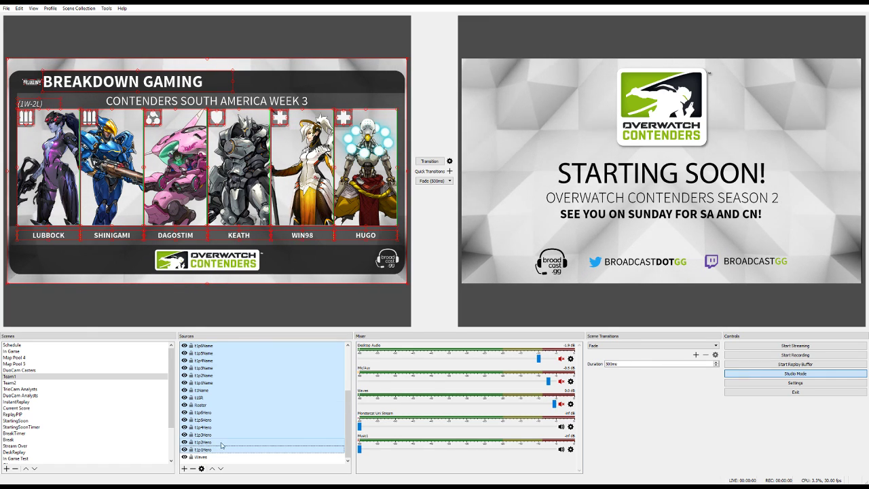
pyautogui.scroll(4, 217, 435)
pyautogui.click(201, 353)
pyautogui.scroll(-4, 209, 378)
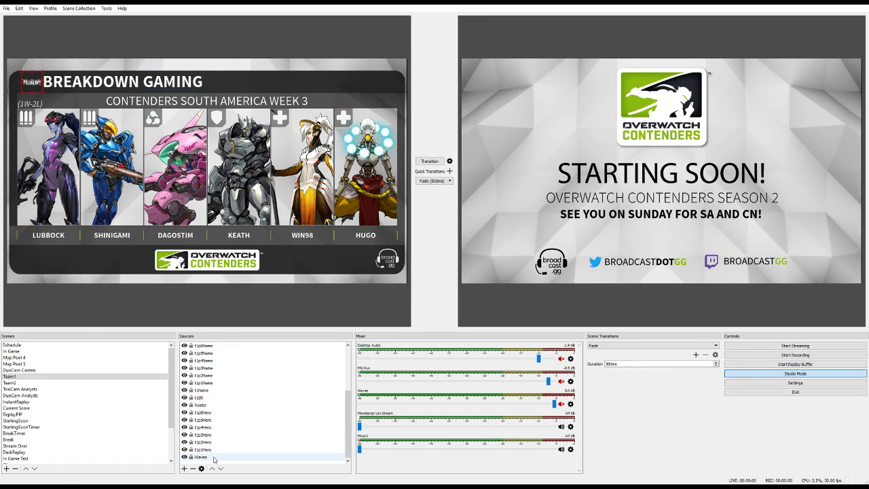
pyautogui.keyDown('shift'); pyautogui.click(202, 449); pyautogui.keyUp('shift')
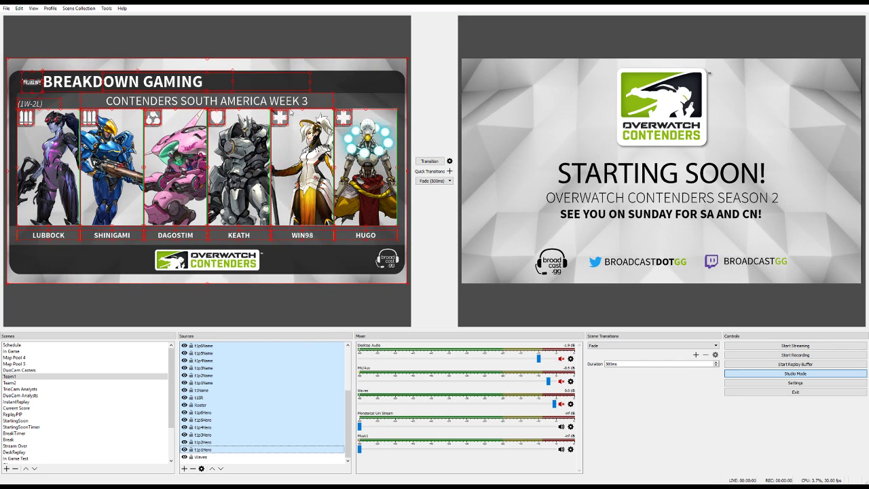
# - Compare the match form's fields with the highlighted Team1 sources, and transition the Team1 scene to the program output
pyautogui.hotkey('alt', 'Tab')
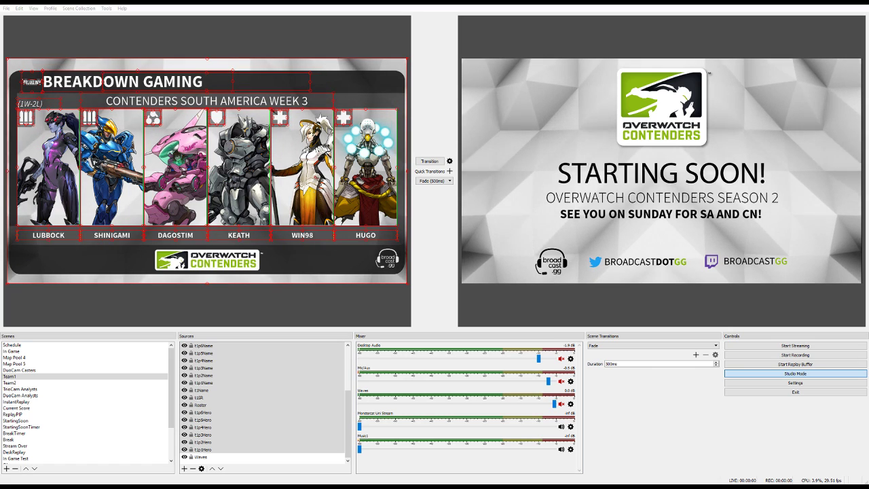
pyautogui.hotkey('alt', 'Tab')
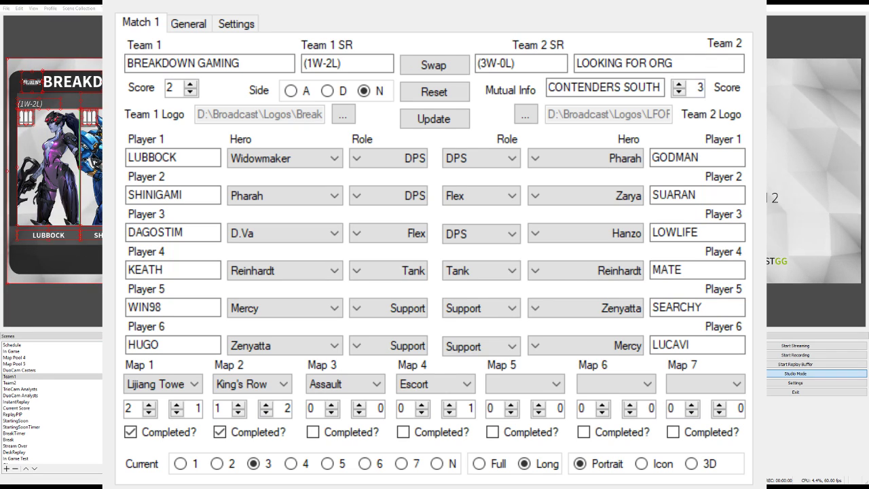
pyautogui.hotkey('alt', 'Tab')
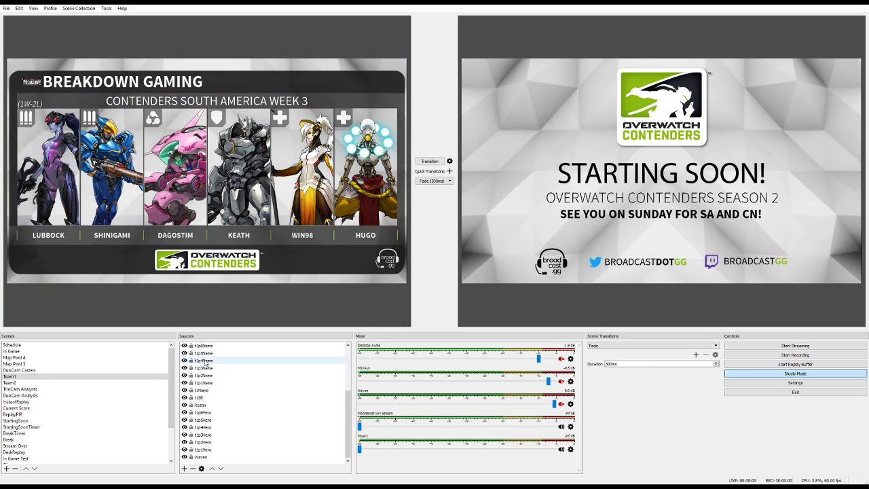
pyautogui.keyDown('shift'); pyautogui.click(215, 452); pyautogui.keyUp('shift')
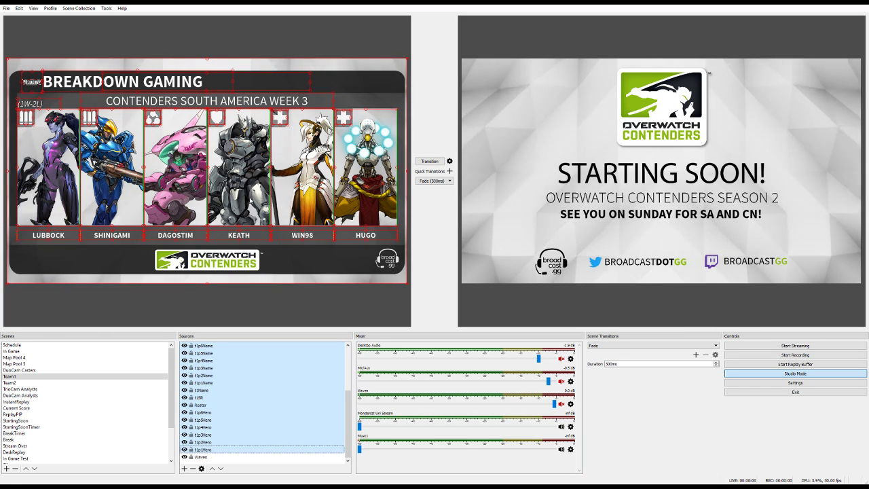
pyautogui.click(429, 161)
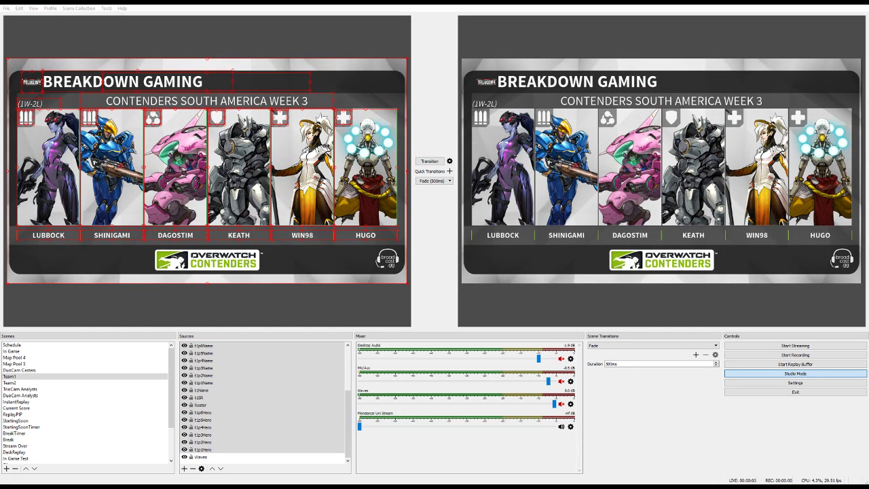
# - In the match form, set Team 1 Player 1's hero to Genji and update the broadcast graphics
pyautogui.hotkey('alt', 'Tab')
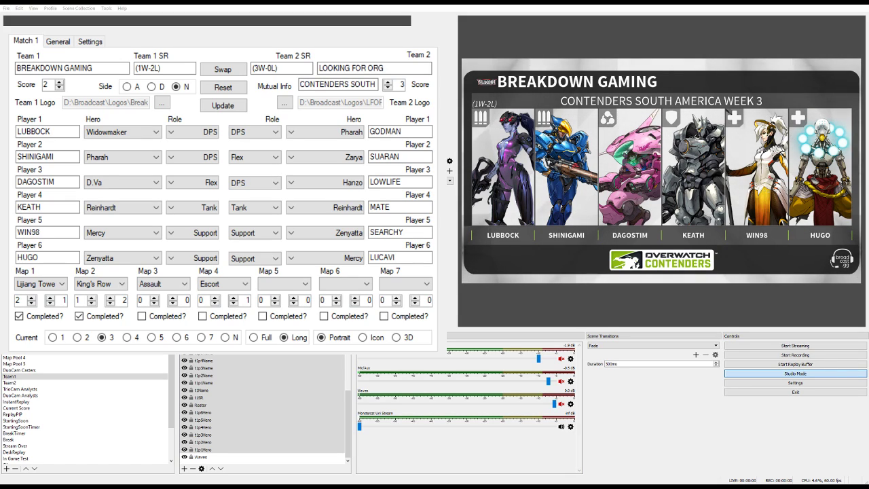
pyautogui.click(47, 207)
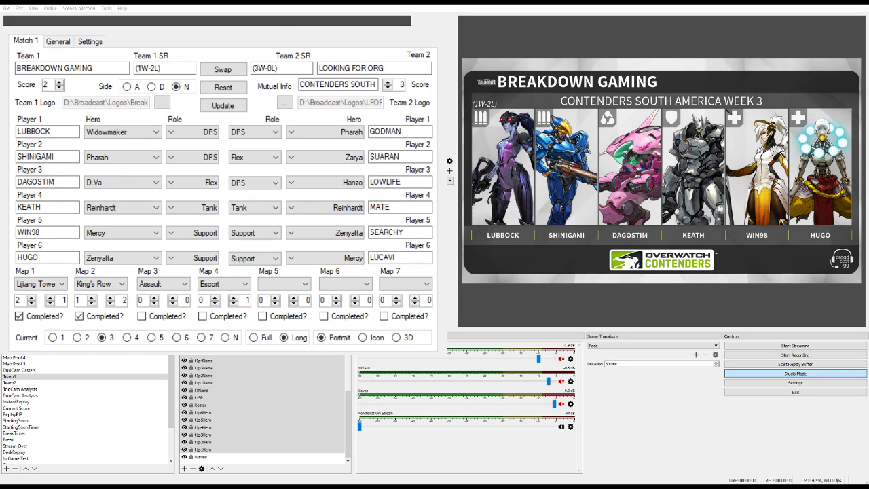
pyautogui.click(119, 132)
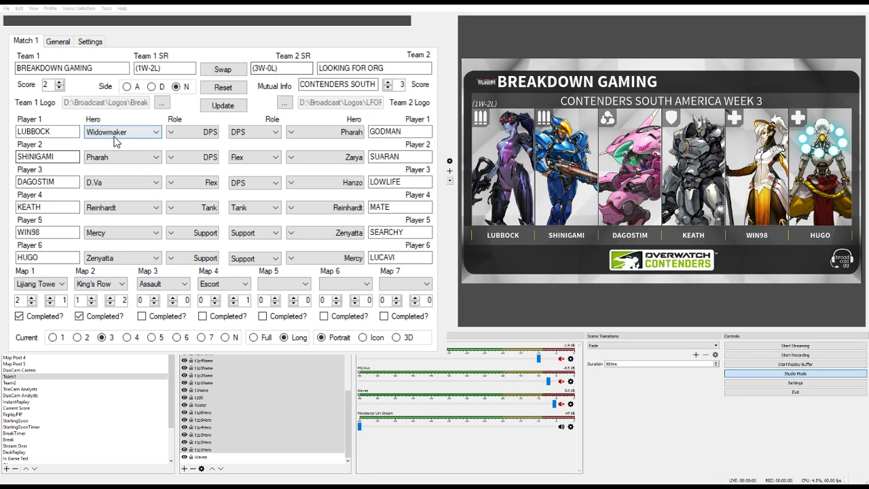
pyautogui.press('g')
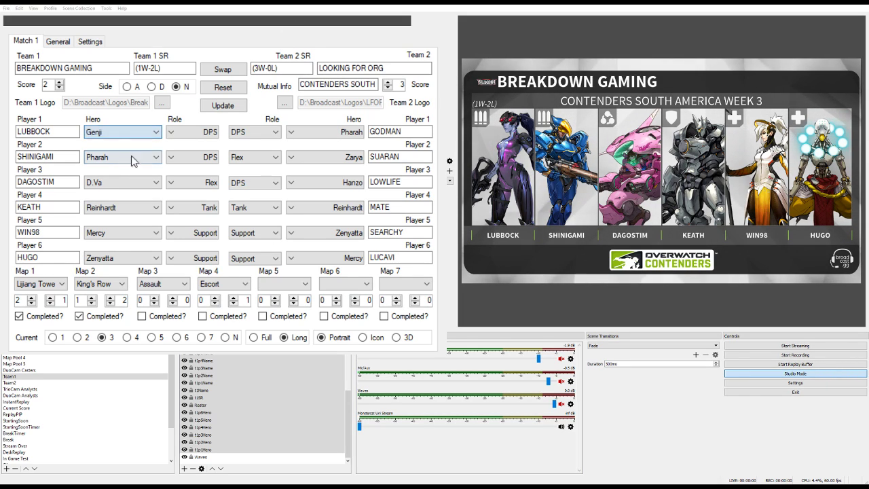
pyautogui.click(228, 109)
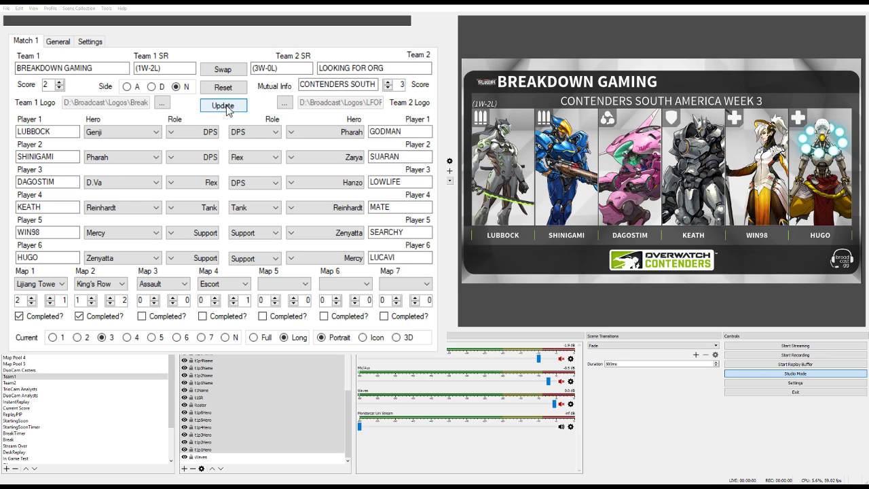
# - Replace Team 1 Player 3's name with the substitute player's name and set the hero to Tracer
pyautogui.doubleClick(53, 179)
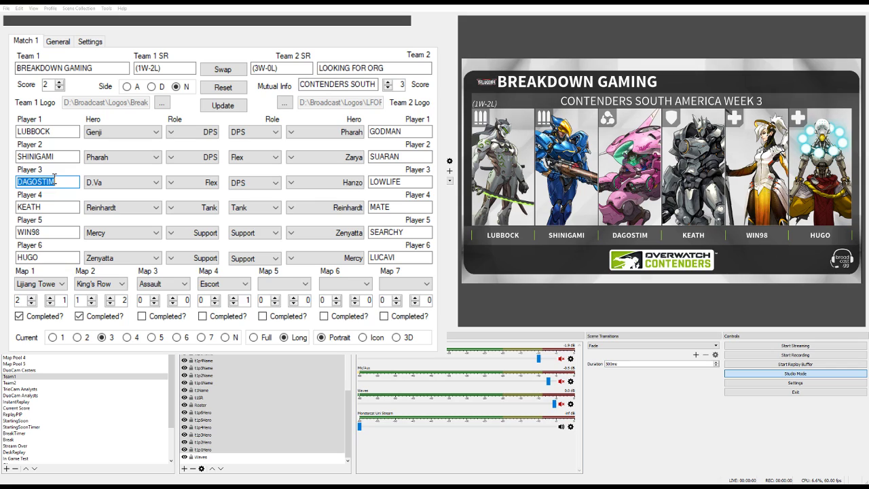
pyautogui.write('DELAVIGNE')
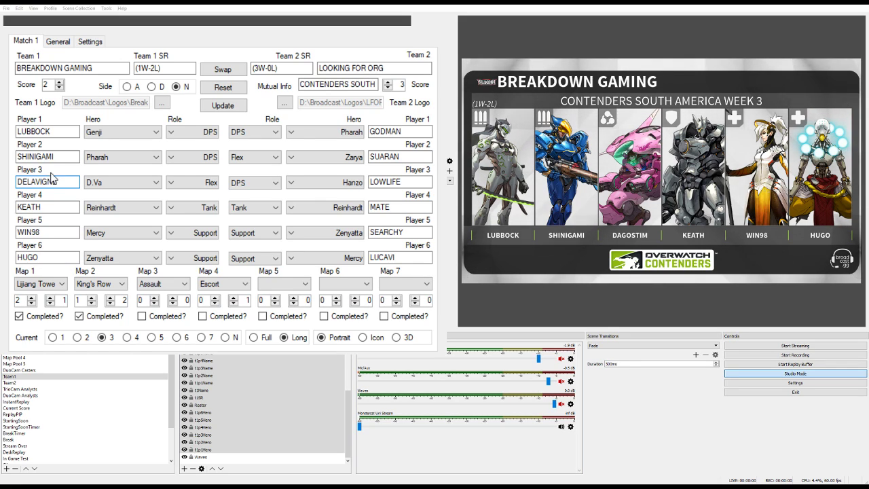
pyautogui.scroll(1, 208, 198)
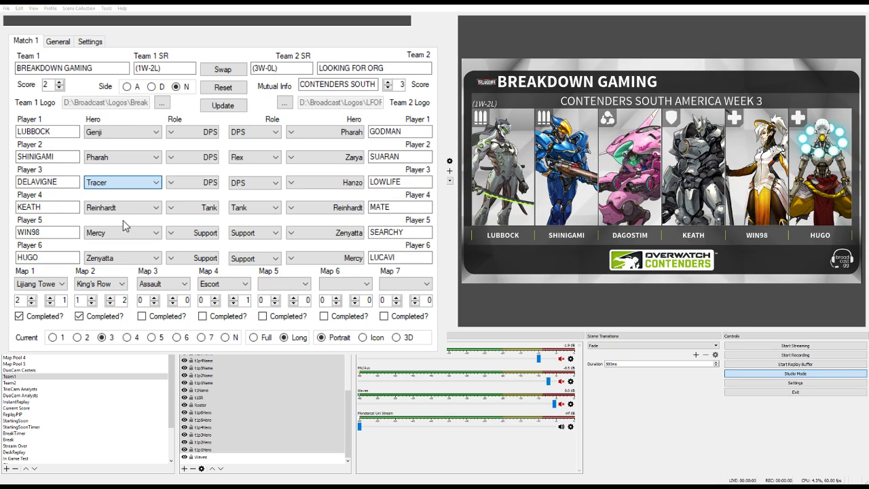
# - Update the broadcast graphics with Team 1 Player 3's new details, and put the TrioCam Analysts scene on the program output
pyautogui.click(227, 106)
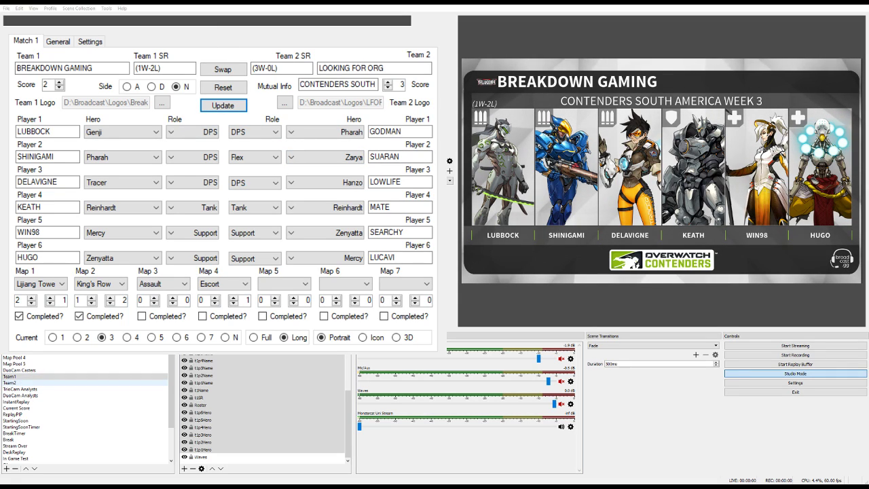
pyautogui.click(21, 389)
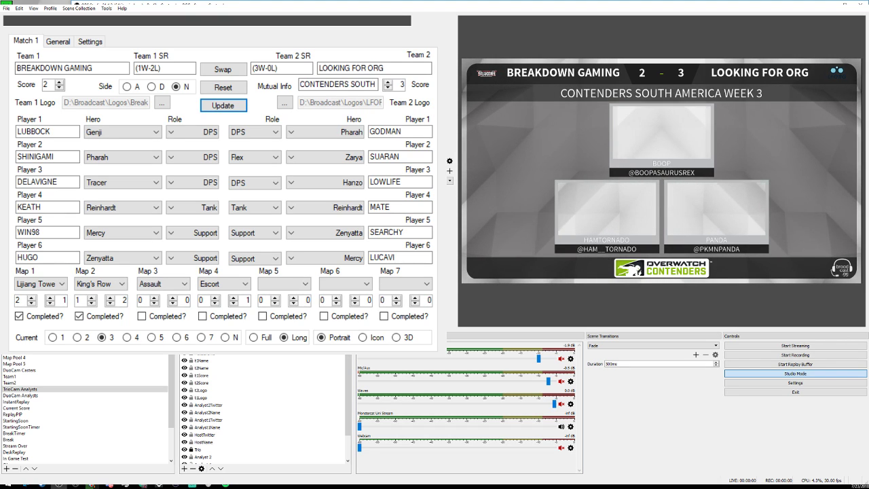
# - Compare the general form's host, caster, analyst and utility fields with the analyst scene's labels, and return to the Match 1 form
pyautogui.click(58, 41)
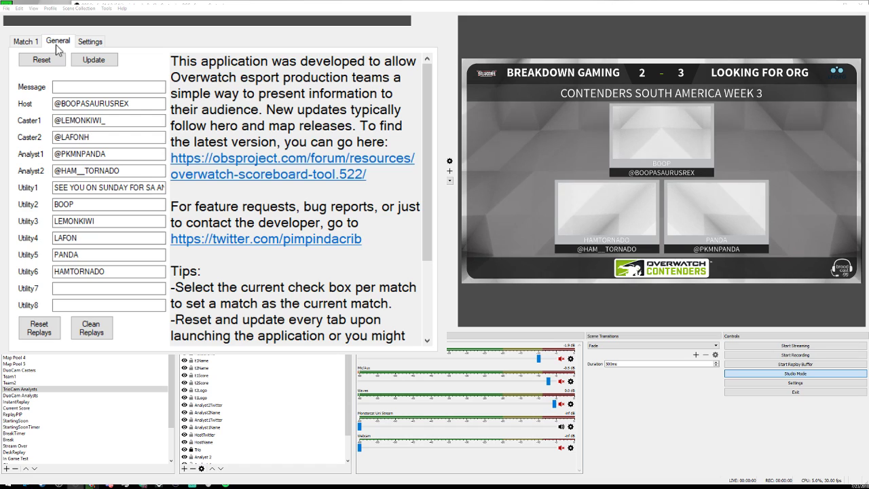
pyautogui.click(69, 86)
pyautogui.doubleClick(89, 104)
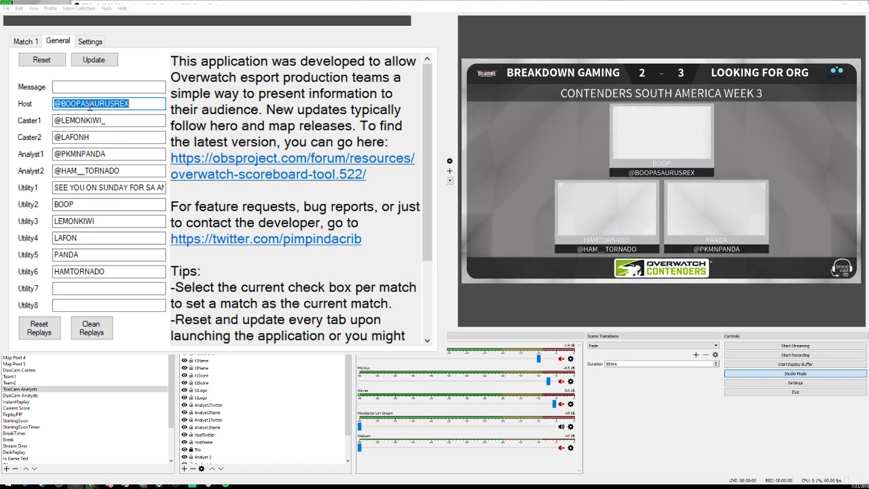
pyautogui.press('Tab')
pyautogui.click(80, 120)
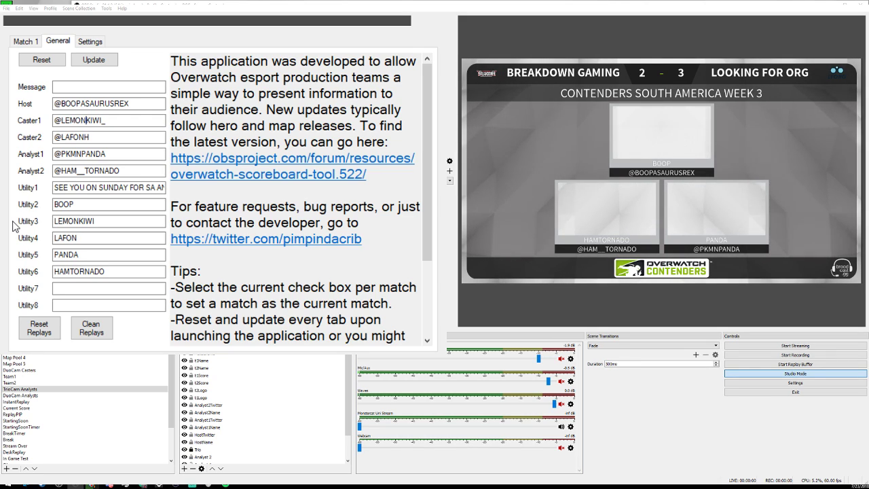
pyautogui.click(29, 44)
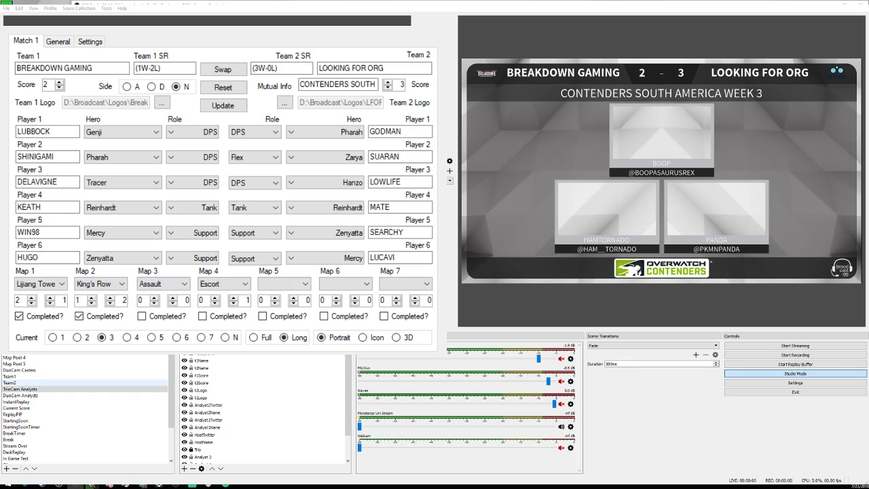
# - Put the Team2 scene on the program output and look through the remaining scenes in the scene list
pyautogui.click(21, 383)
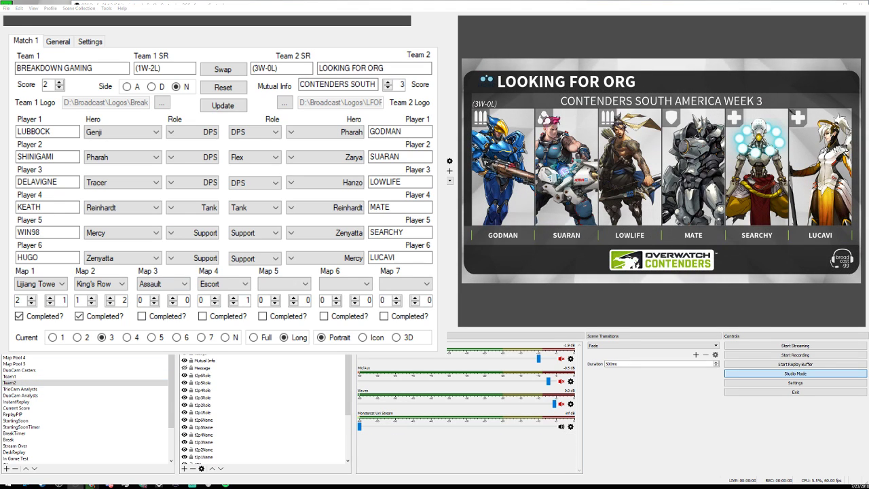
pyautogui.scroll(-1, 20, 395)
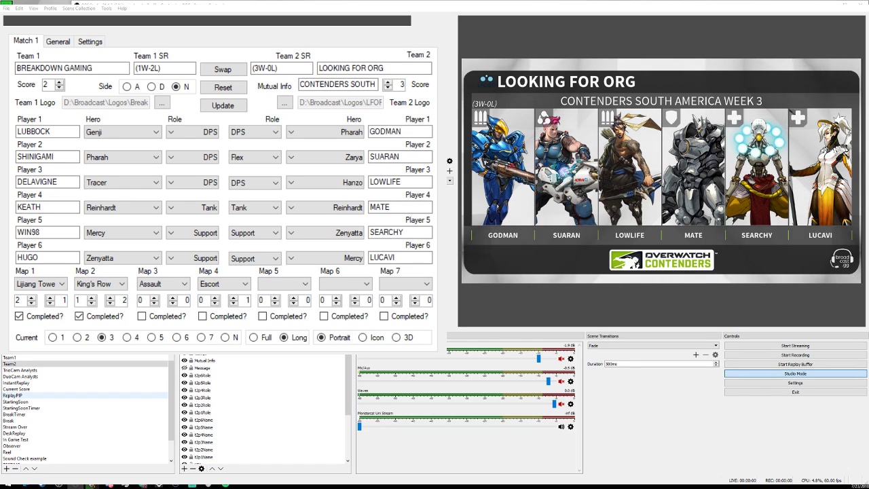
pyautogui.scroll(-1, 20, 395)
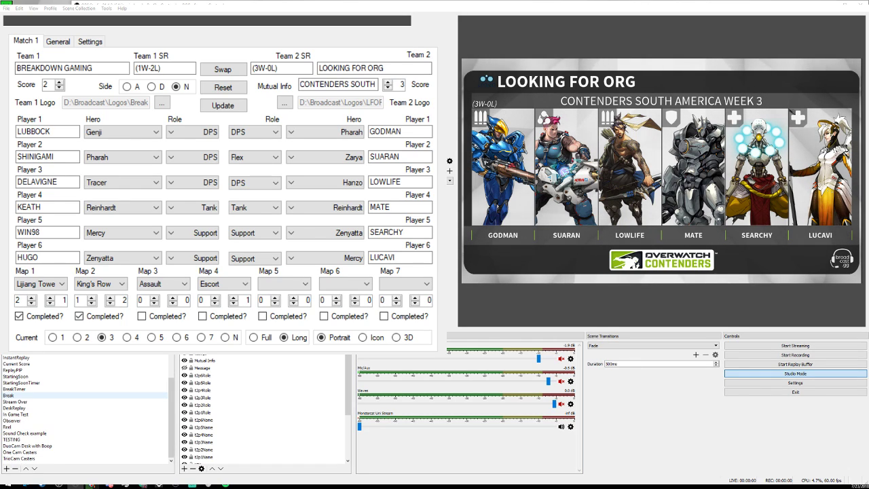
pyautogui.scroll(2, 20, 395)
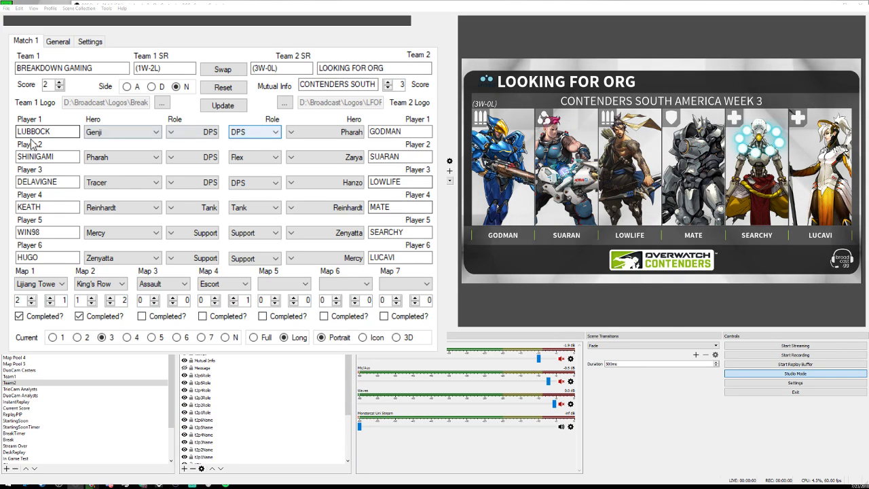
# - Step through the scenes from DuoCam Casters down past StartingSoon and back up to examine the scene collection
pyautogui.click(34, 364)
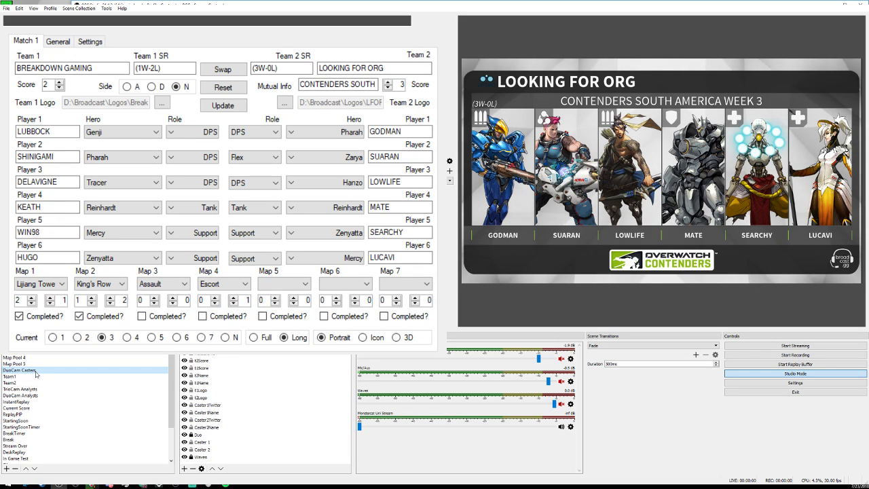
pyautogui.click(41, 382)
pyautogui.press('Down')
pyautogui.press('Down')
pyautogui.press('Down')
pyautogui.press('Down')
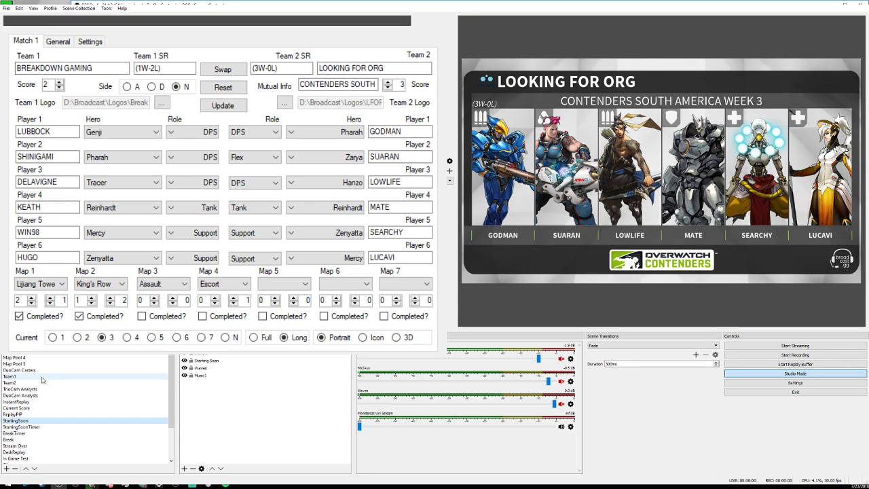
pyautogui.press('Down')
pyautogui.press('Down')
pyautogui.press('Down')
pyautogui.press('Up')
pyautogui.press('Up')
pyautogui.press('Up')
pyautogui.press('Up')
pyautogui.press('Up')
pyautogui.press('Up')
pyautogui.press('Up')
pyautogui.press('Up')
pyautogui.press('Up')
pyautogui.press('Up')
pyautogui.press('Up')
pyautogui.press('Up')
pyautogui.press('Up')
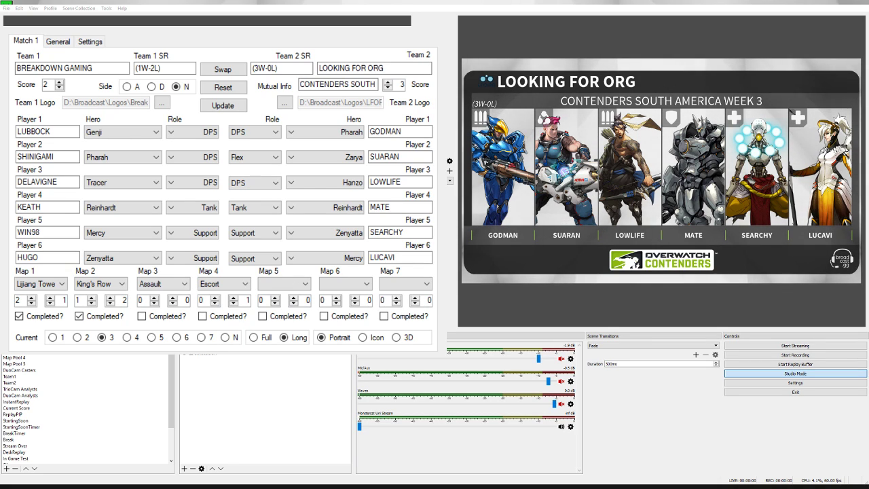
# - Start the replay buffer and put the DuoCam Analysts scene on the program output
pyautogui.click(760, 364)
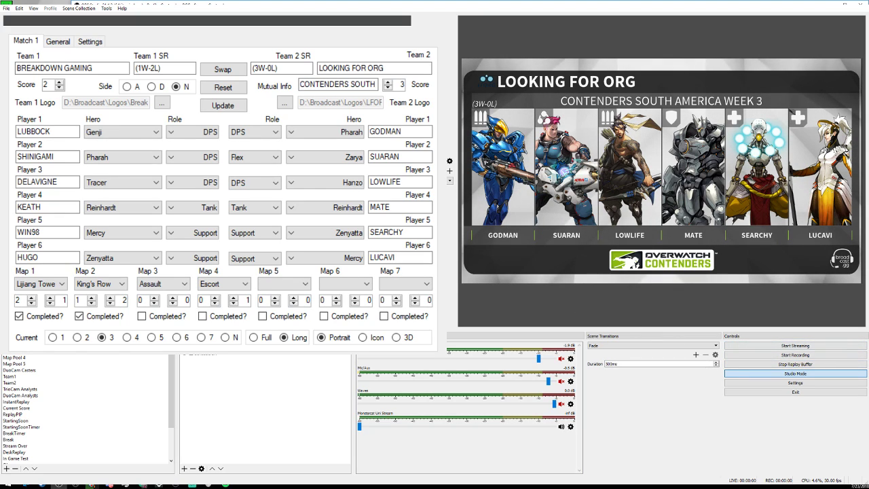
pyautogui.scroll(-3, 54, 400)
pyautogui.click(41, 389)
pyautogui.scroll(3, 42, 374)
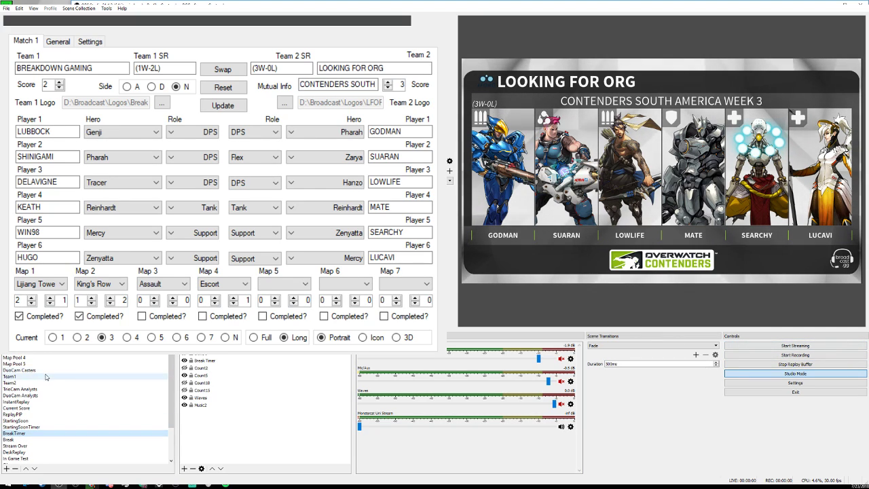
pyautogui.click(38, 358)
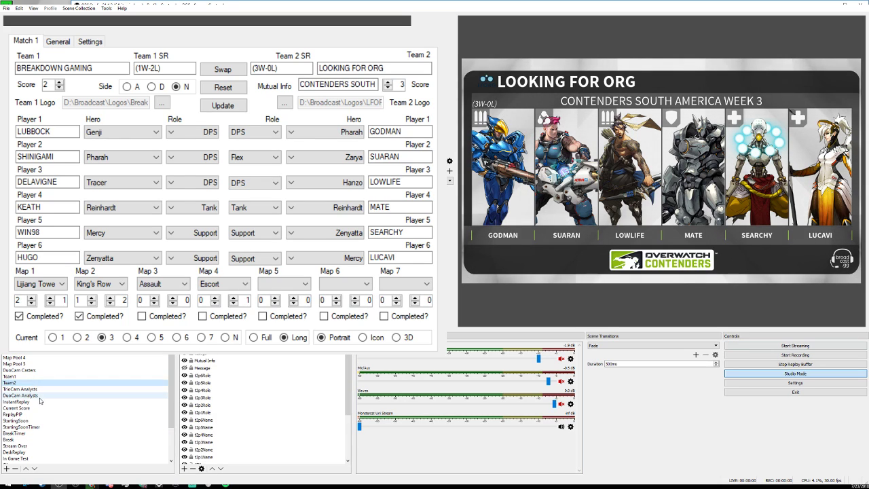
pyautogui.click(72, 383)
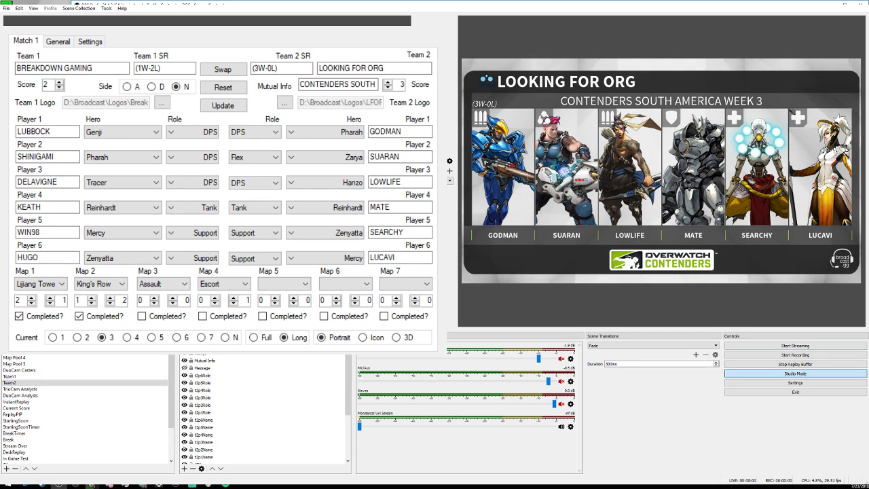
pyautogui.click(34, 400)
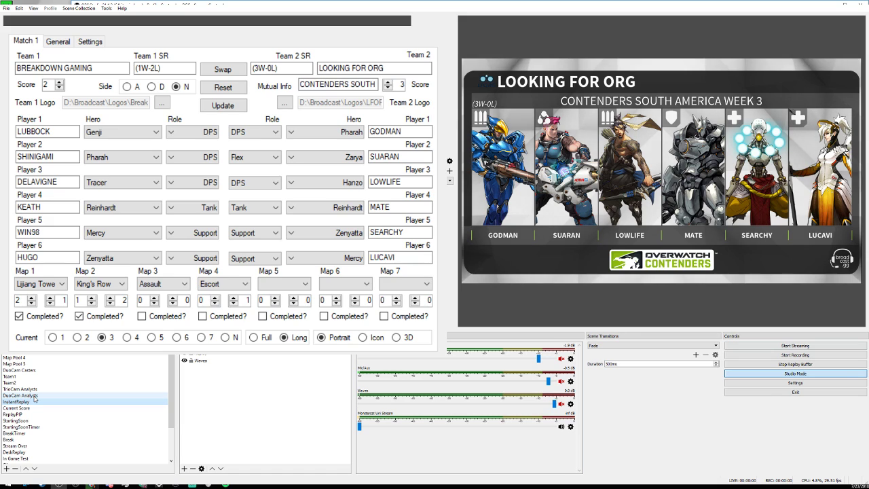
pyautogui.click(34, 396)
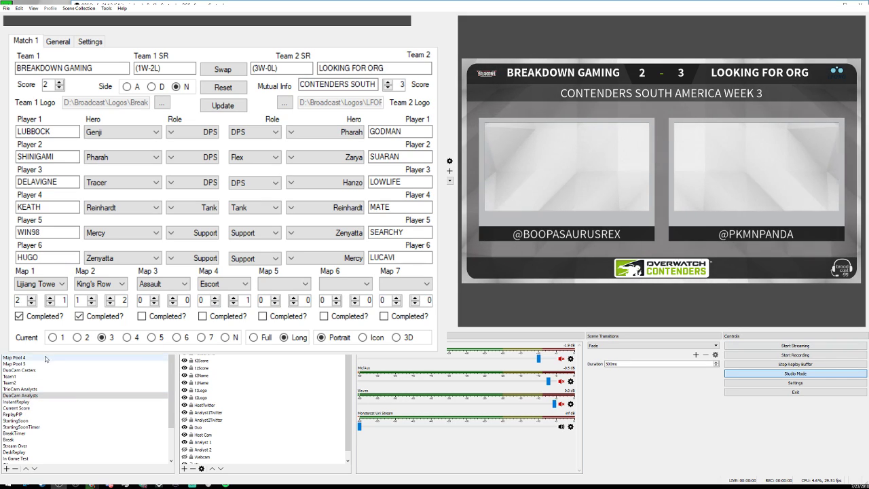
# - Load the ReplayPIP scene into the preview and bring OBS Studio in front of the match form
pyautogui.click(25, 402)
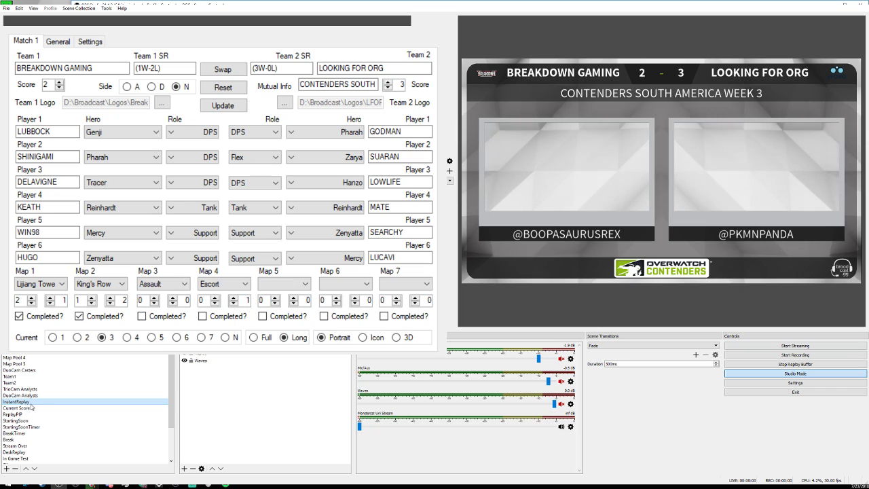
pyautogui.click(25, 414)
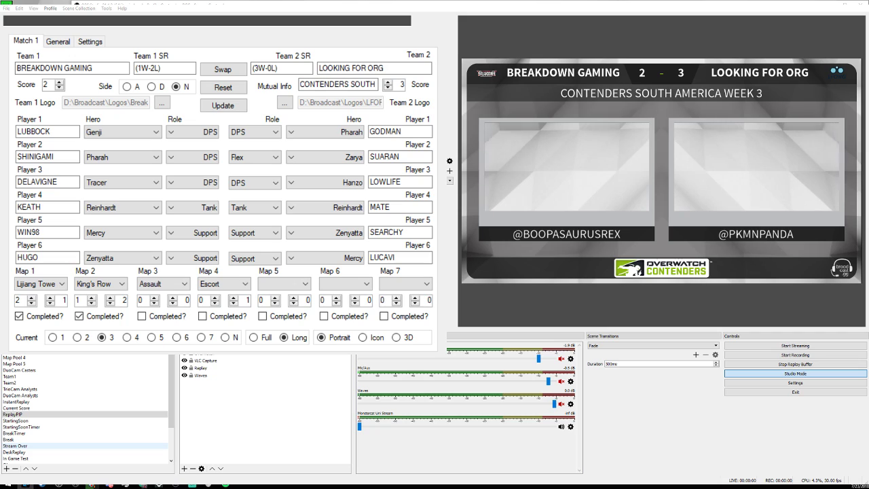
pyautogui.hotkey('alt', 'Tab')
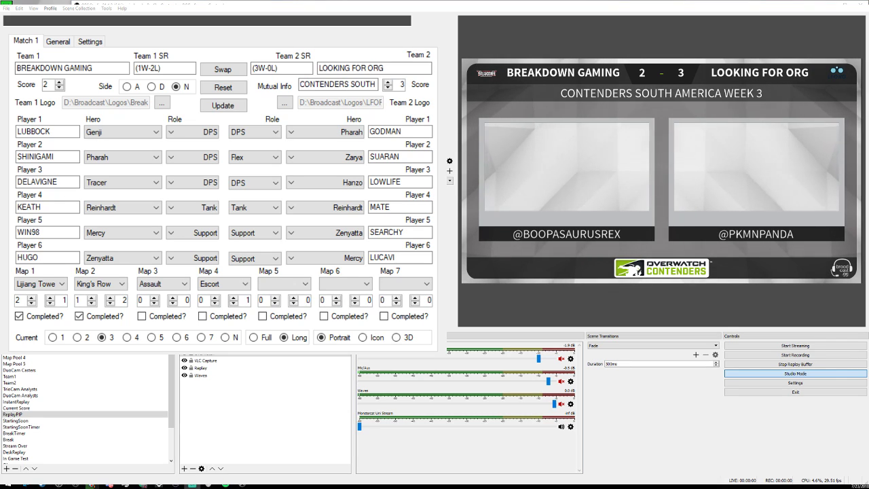
pyautogui.hotkey('alt', 'Tab')
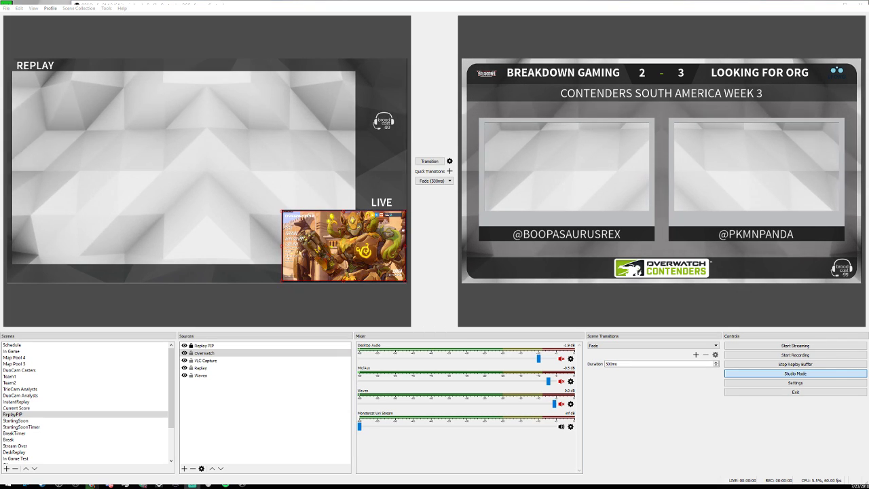
# - Highlight the ReplayPIP scene's Waves background and live Overwatch source, clear the selection, and transition the scene to the program output
pyautogui.click(201, 375)
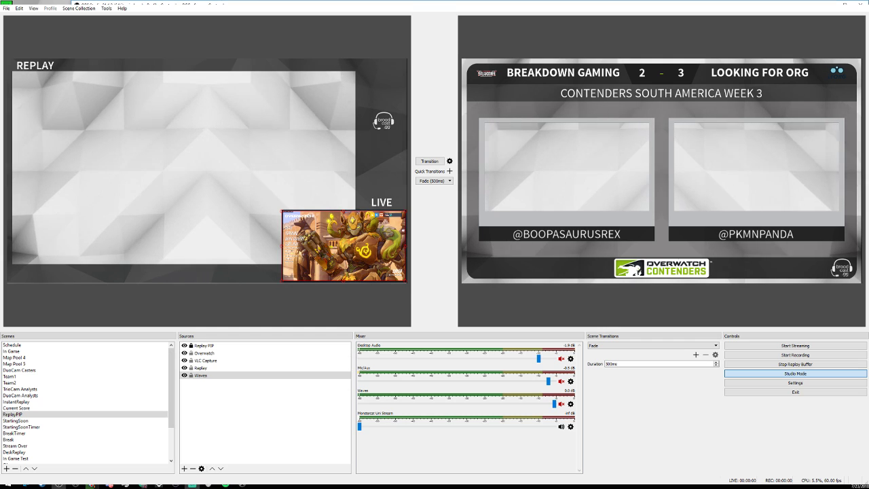
pyautogui.click(332, 257)
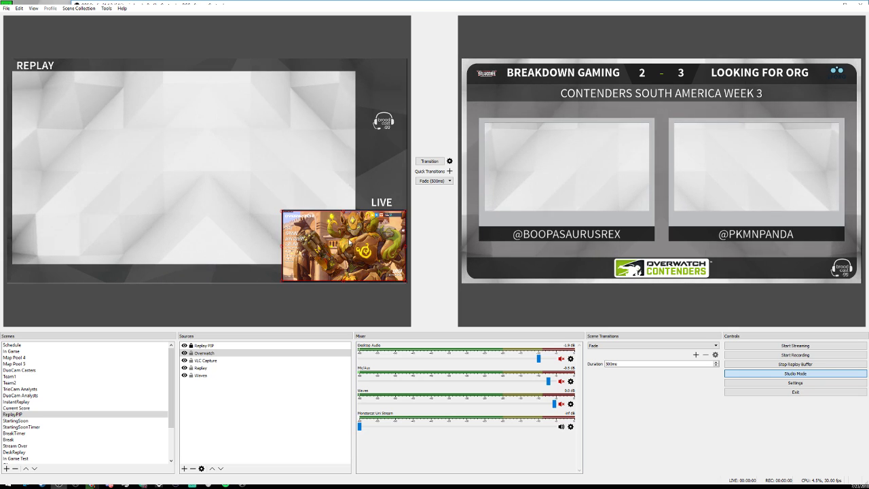
pyautogui.click(305, 304)
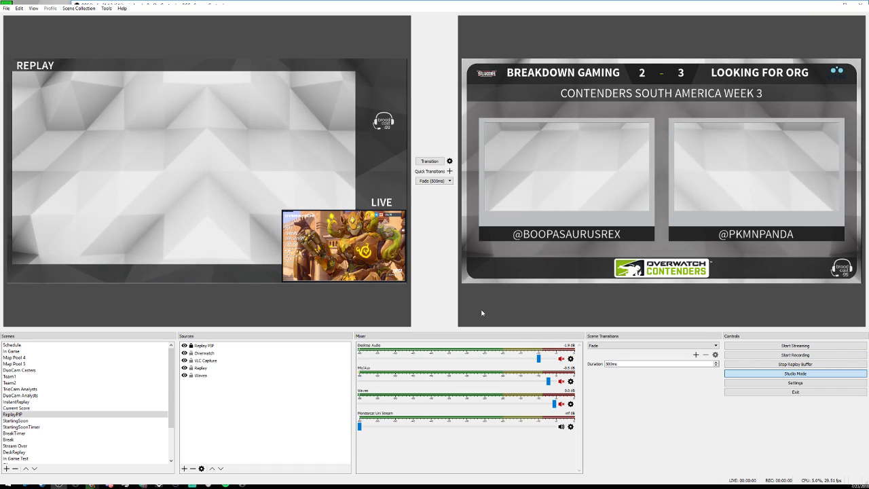
pyautogui.click(439, 161)
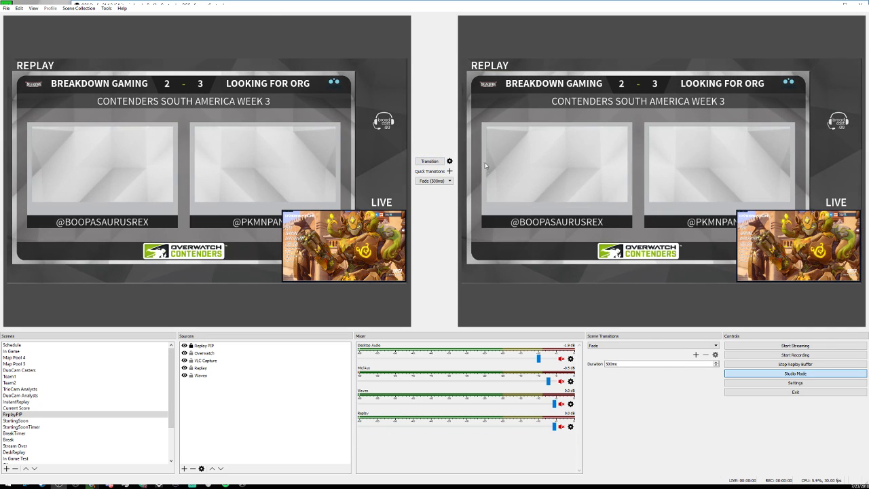
# - Transition the Team1 scene and after it the Team2 scene to the program output
pyautogui.click(21, 376)
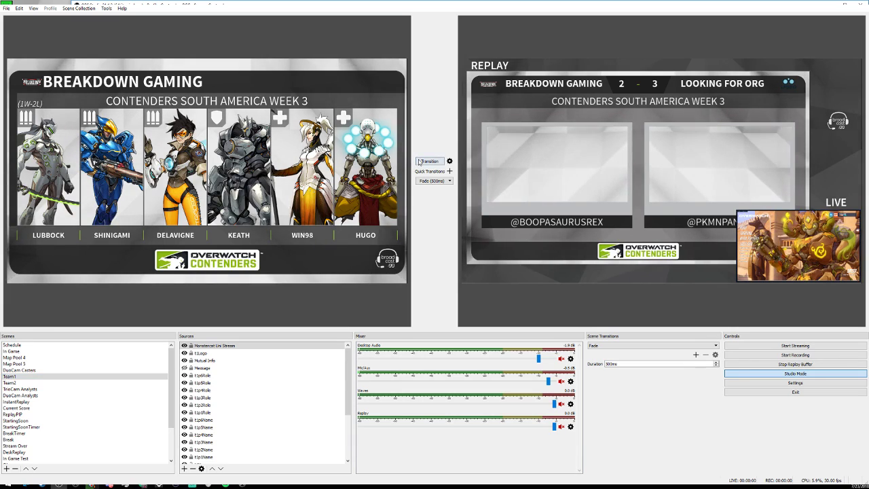
pyautogui.click(420, 162)
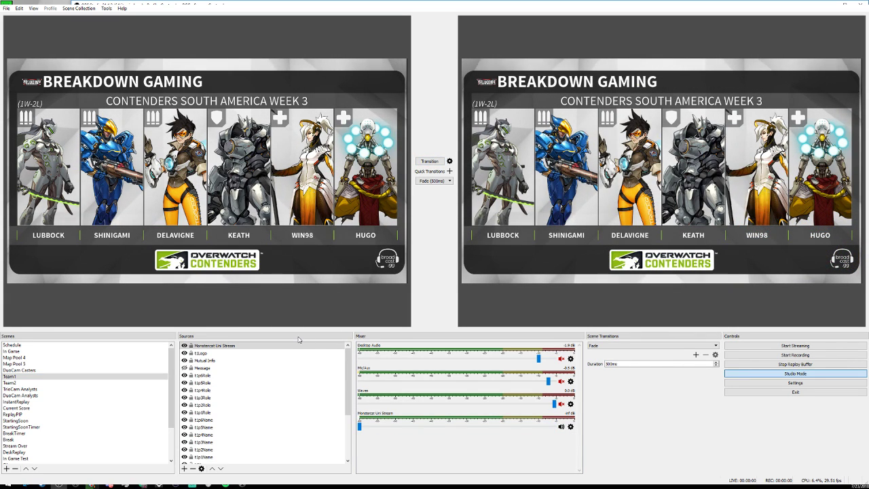
pyautogui.click(51, 383)
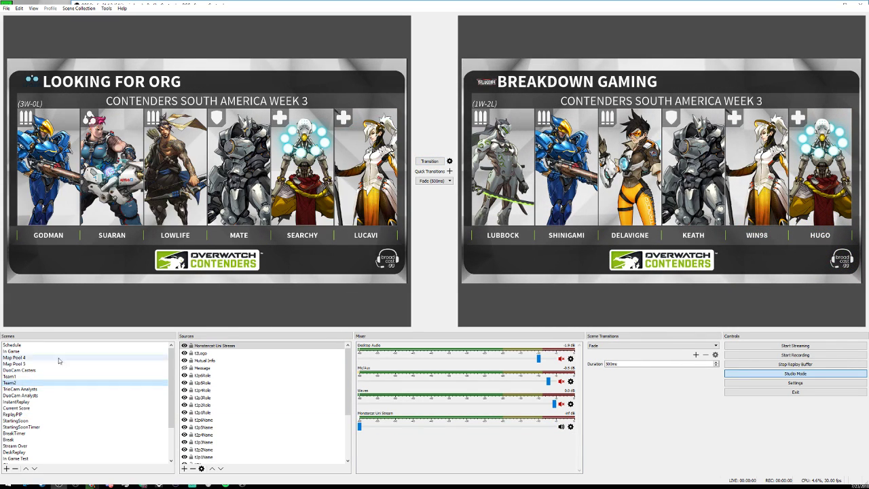
pyautogui.click(424, 161)
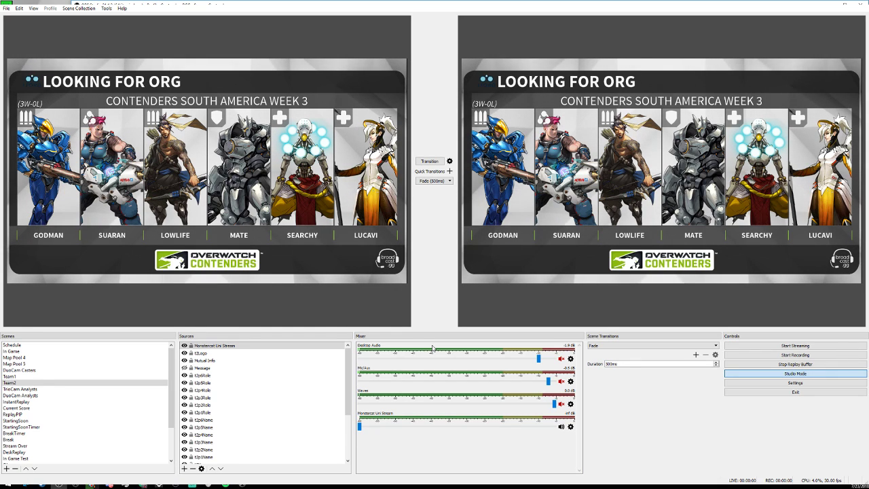
# - Show the replay in the program output with the ReplayPIP scene, followed by the full InstantReplay scene
pyautogui.click(26, 414)
pyautogui.click(421, 162)
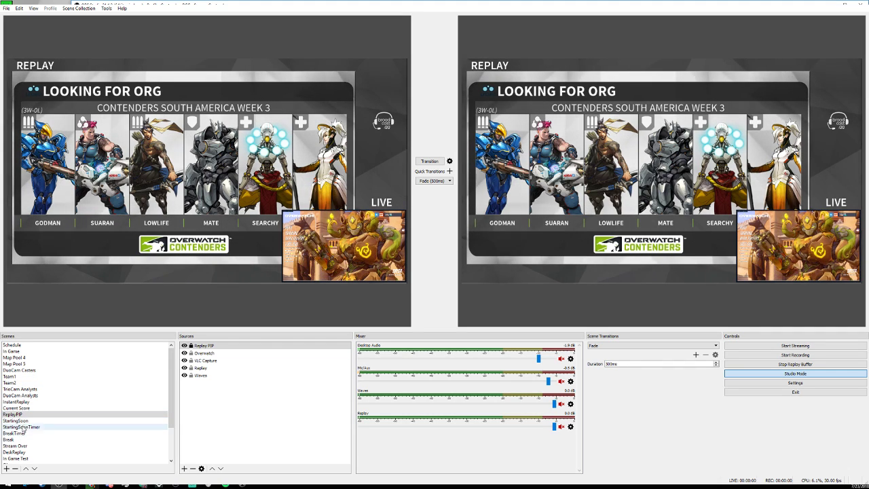
pyautogui.click(17, 401)
pyautogui.click(429, 162)
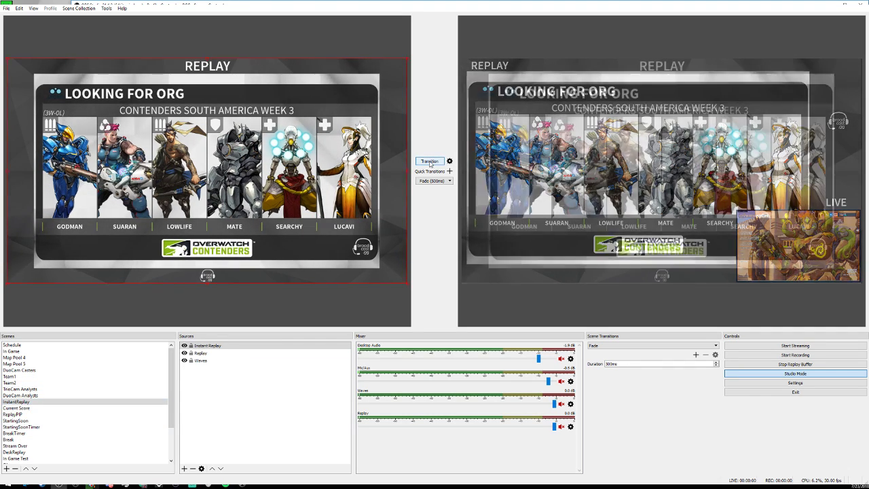